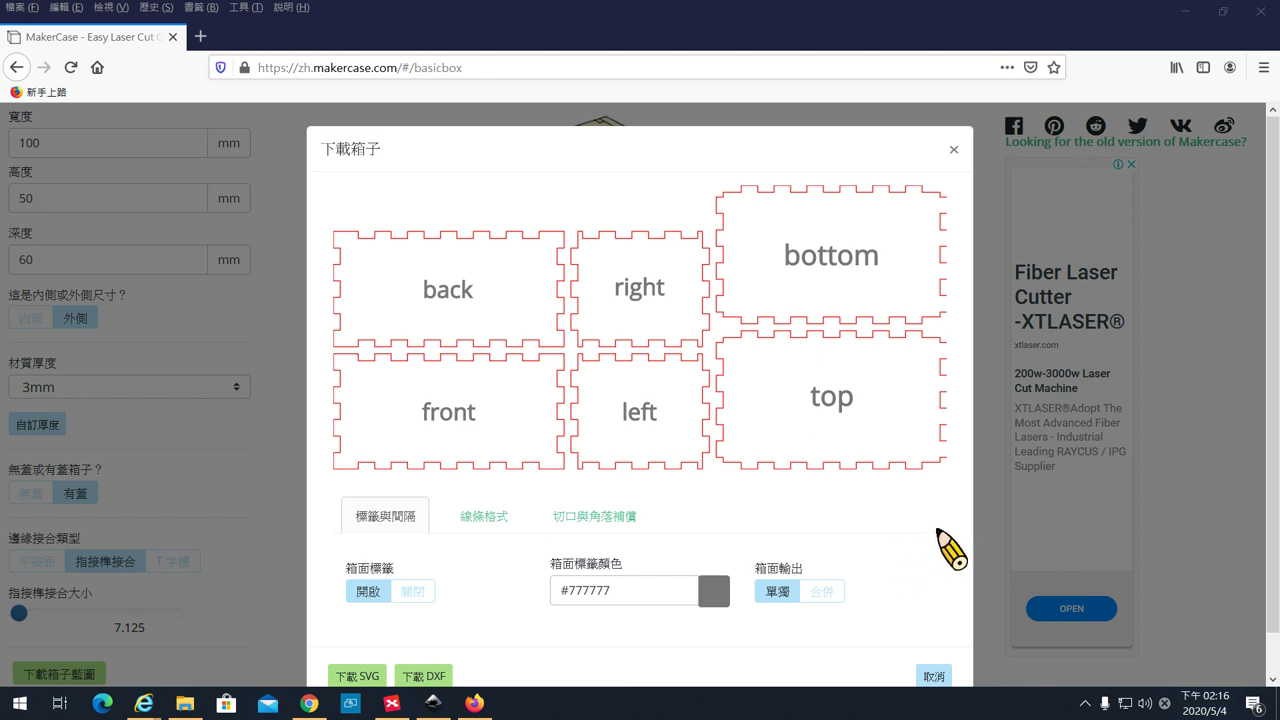
# Turn off the face labels (箱面標籤) on the box panels in the download dialog
pyautogui.scroll(-1, 1275, 435)
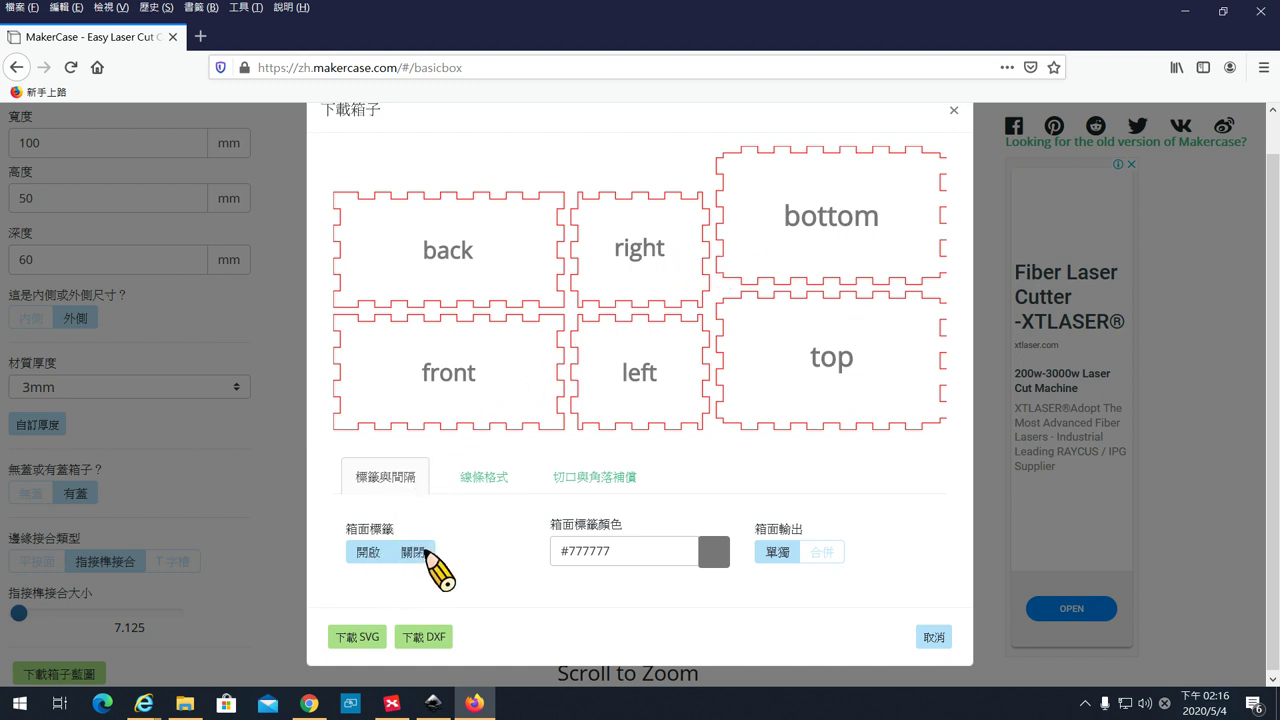
pyautogui.click(425, 551)
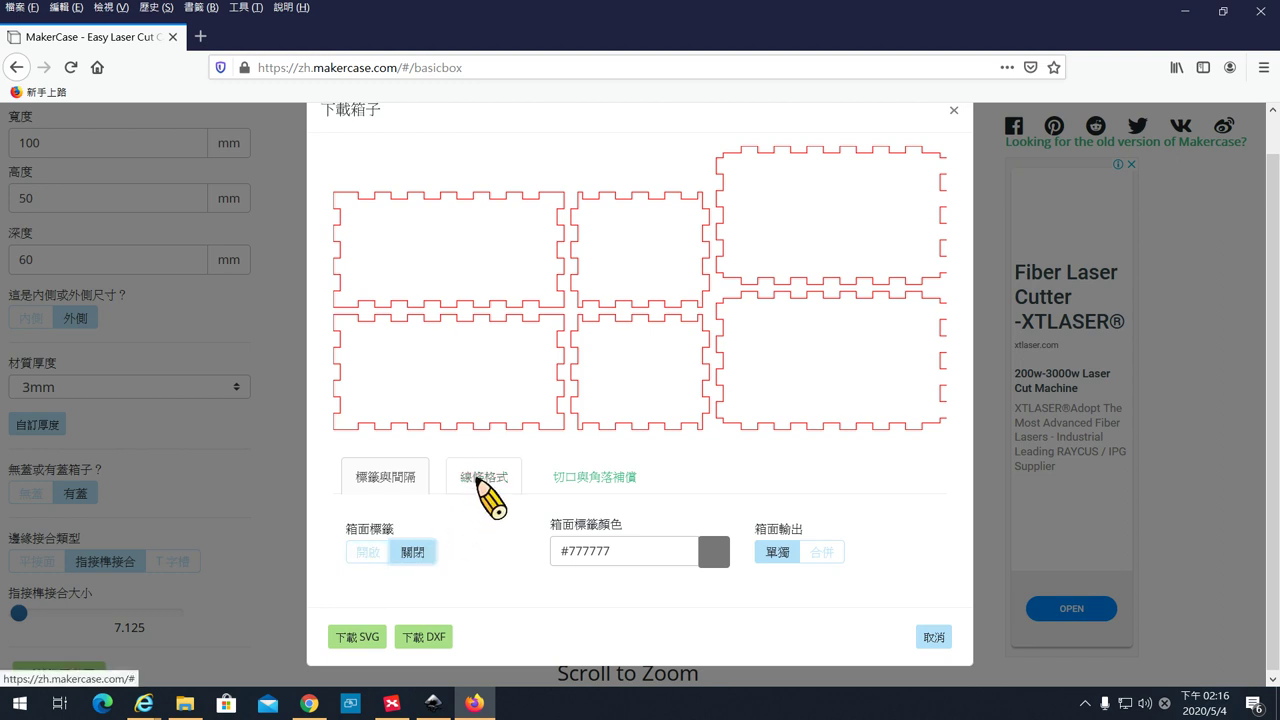
# Review the line format settings and the kerf and corner compensation options, leaving the compensation type at none (無)
pyautogui.click(483, 478)
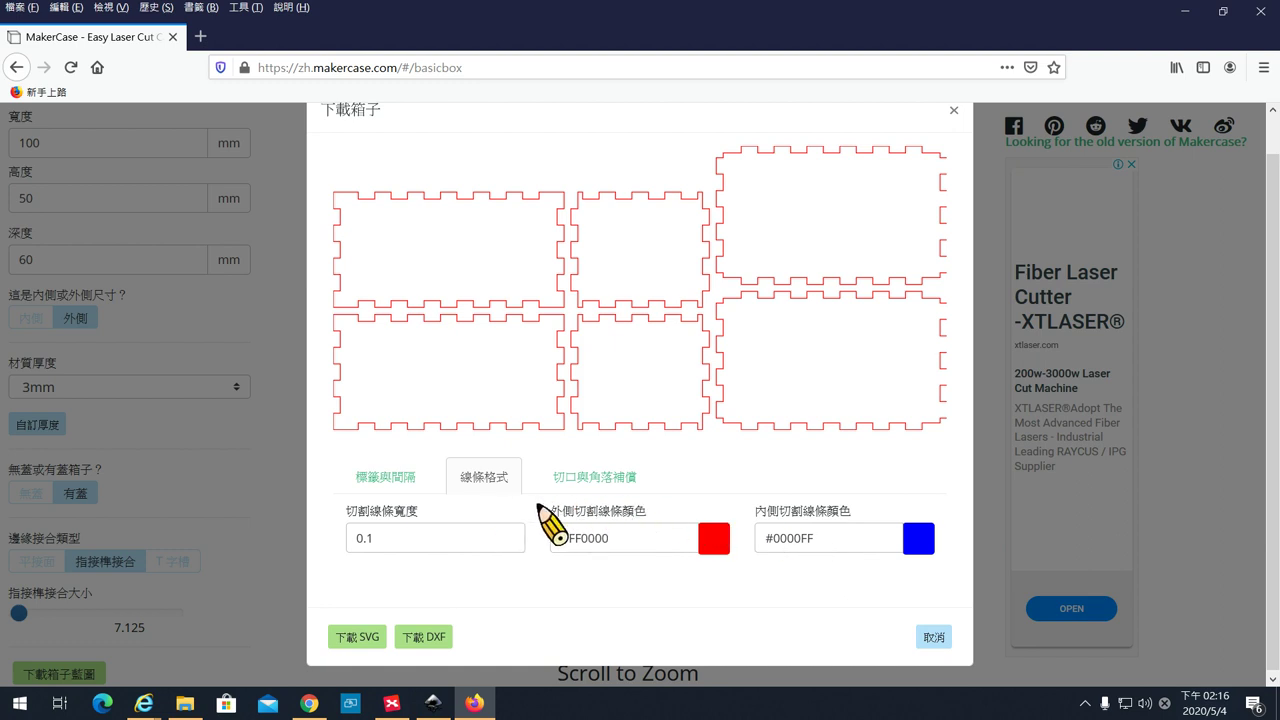
pyautogui.click(595, 480)
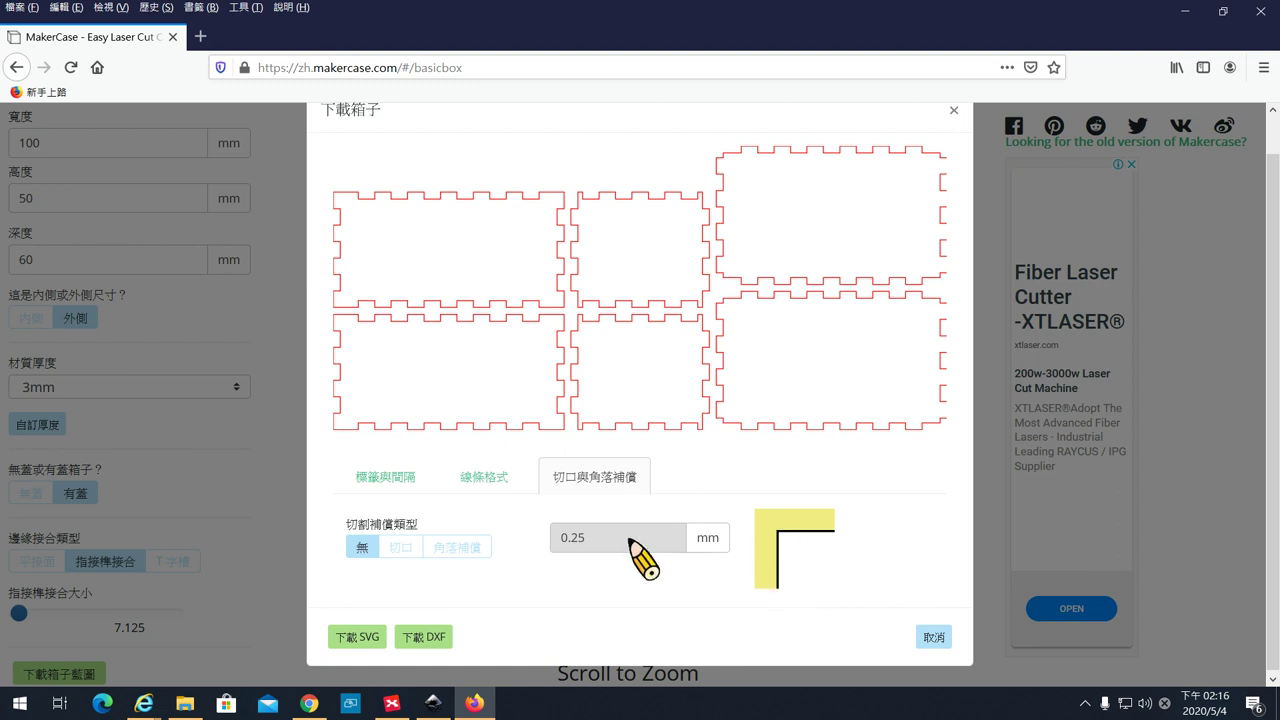
pyautogui.click(441, 550)
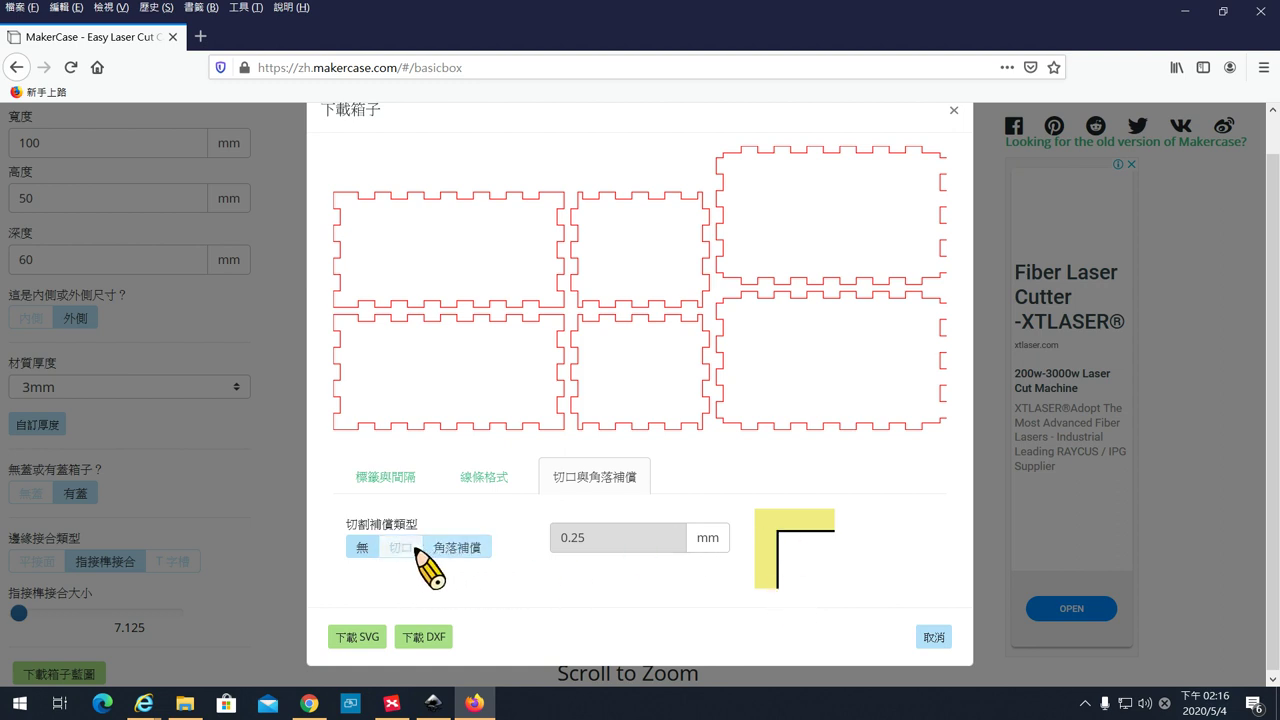
pyautogui.click(416, 549)
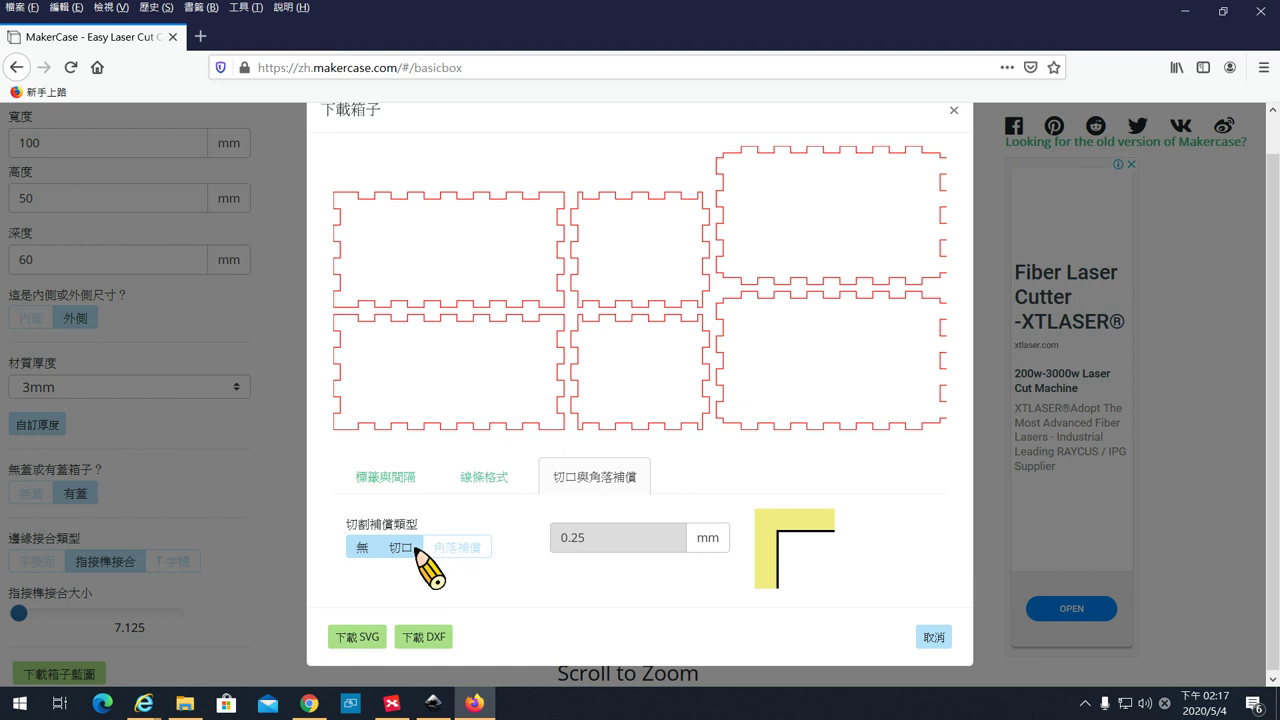
pyautogui.click(378, 545)
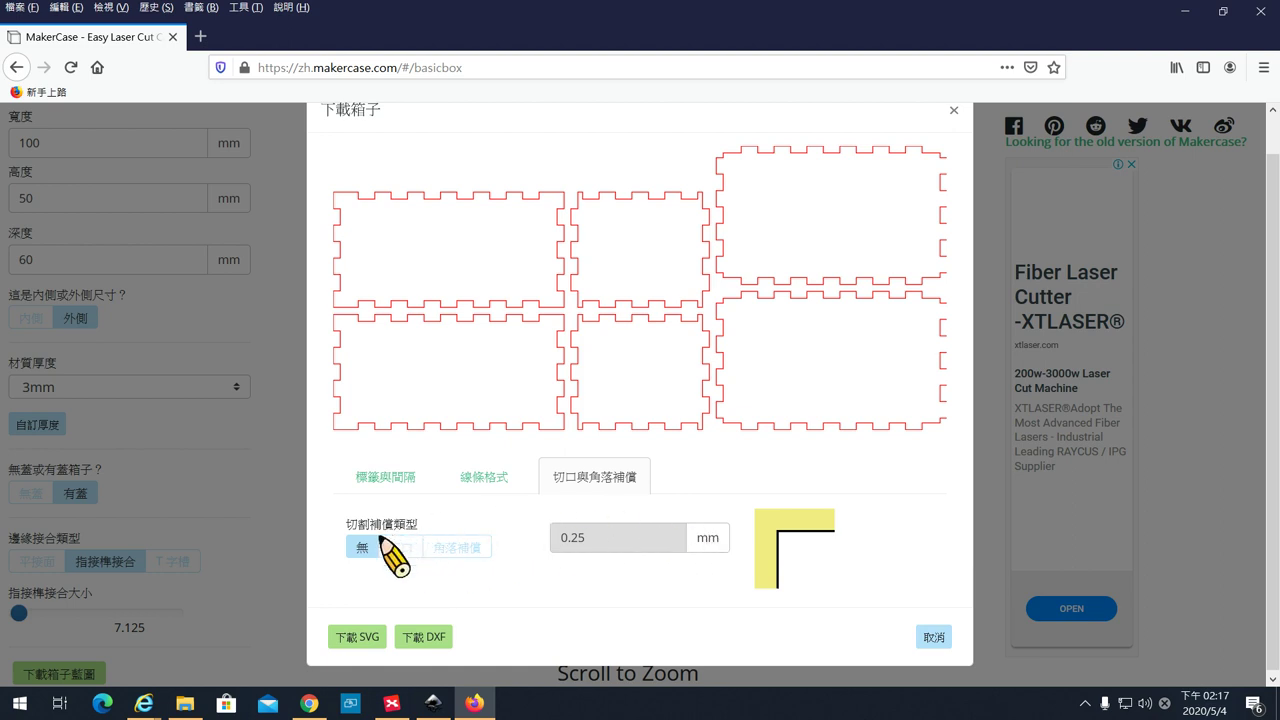
# Compare the separate and merged panel output layouts and set the output to merged (合併)
pyautogui.click(406, 484)
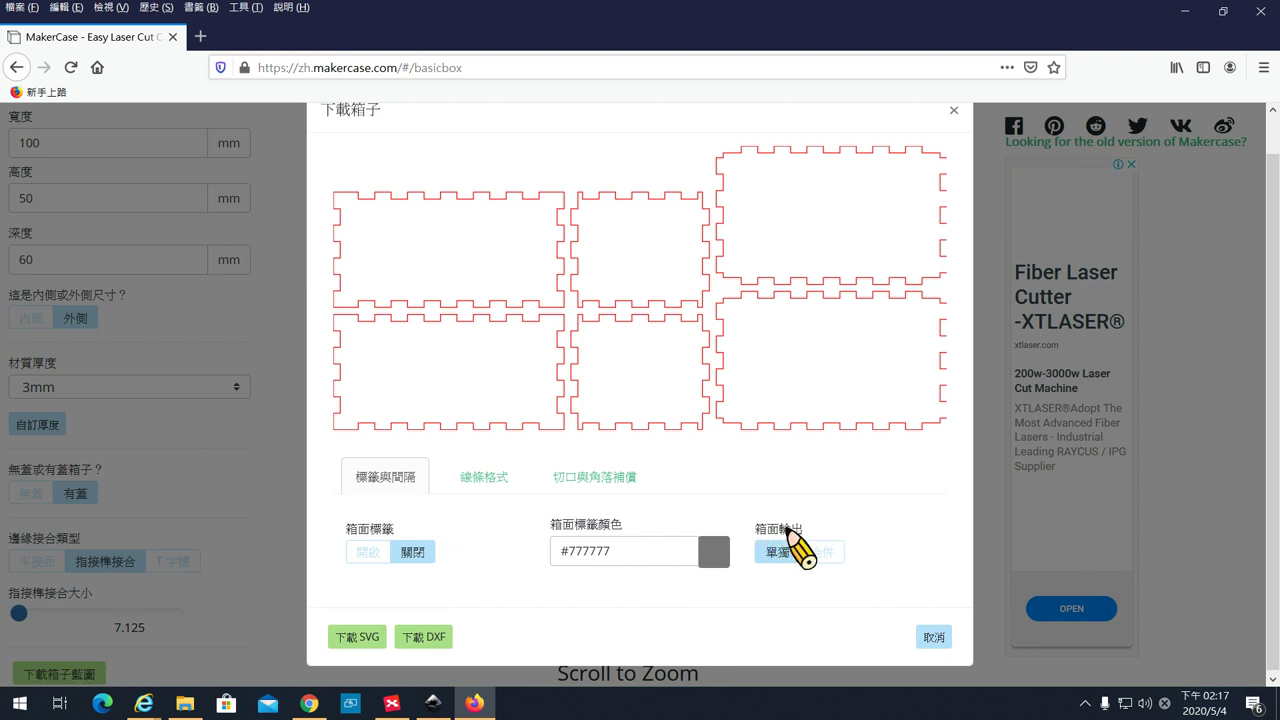
pyautogui.click(826, 553)
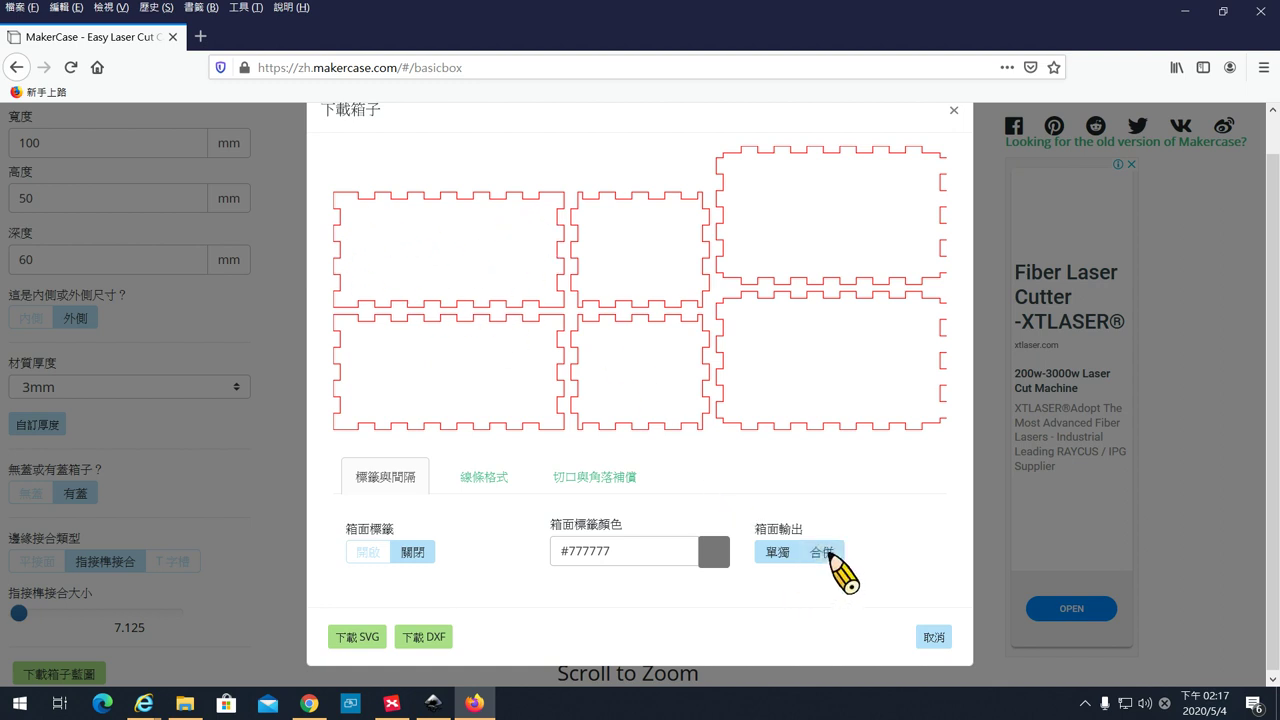
pyautogui.click(823, 553)
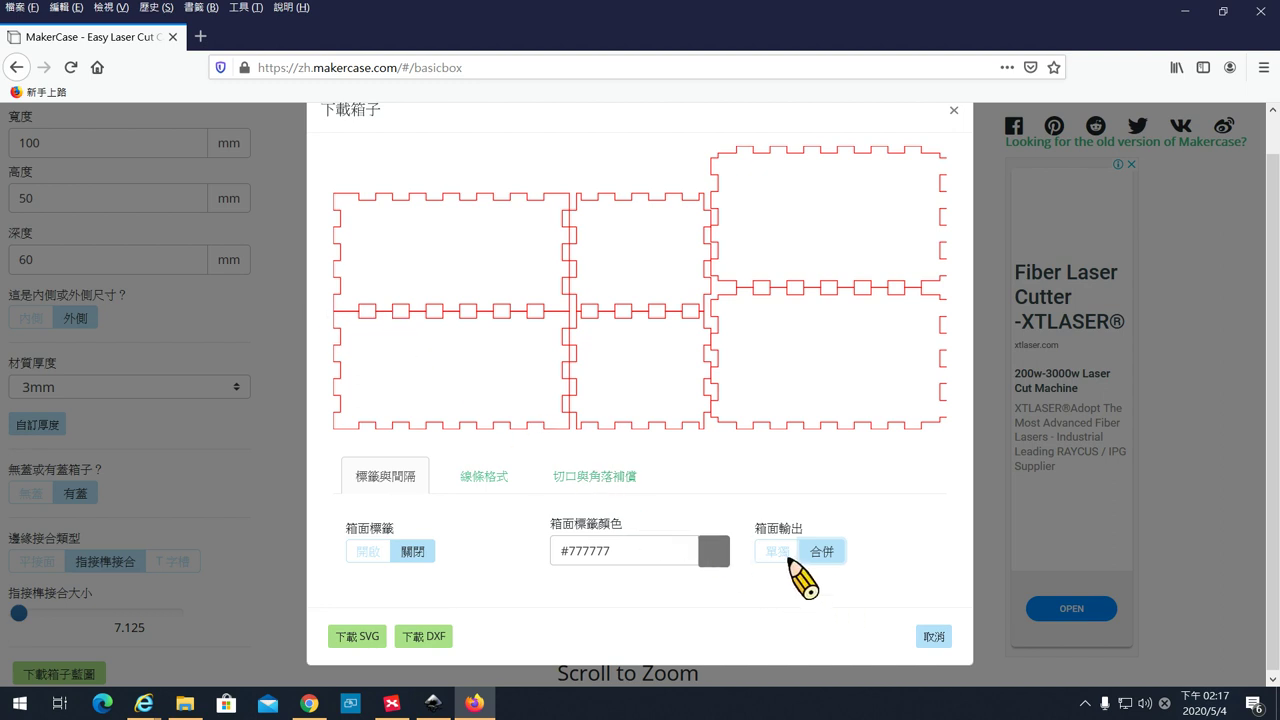
pyautogui.click(777, 552)
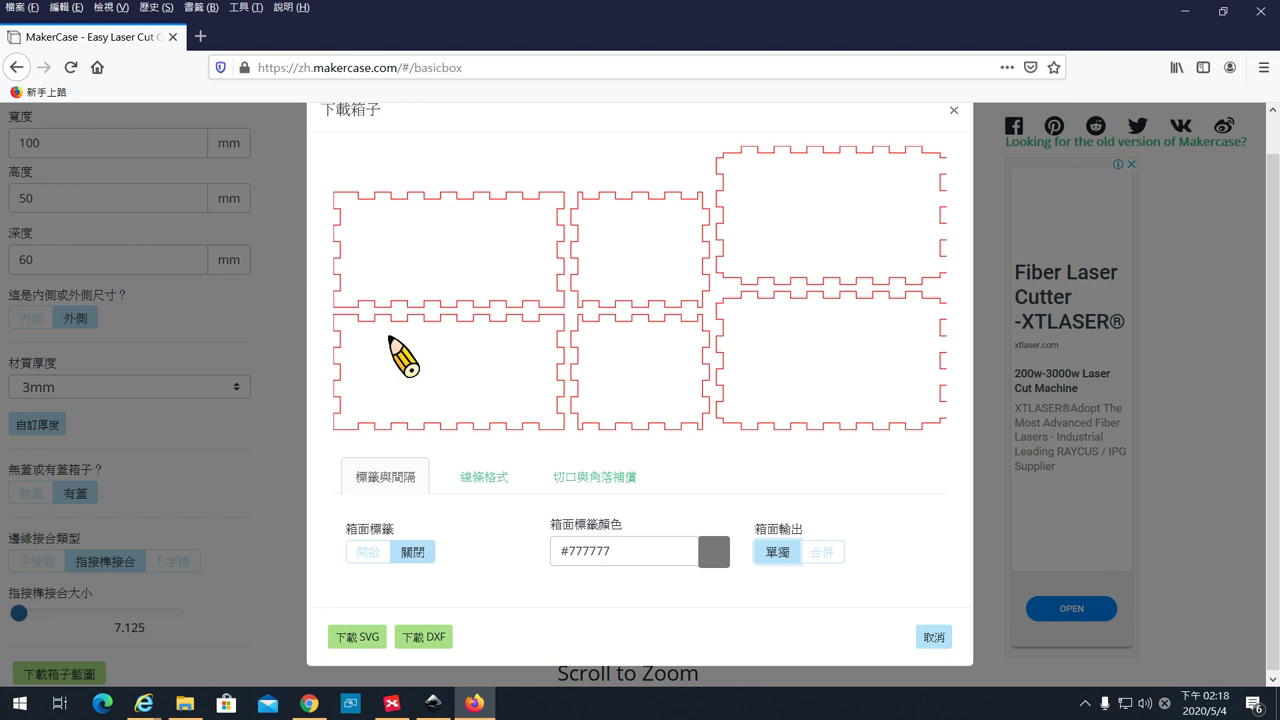
pyautogui.click(821, 546)
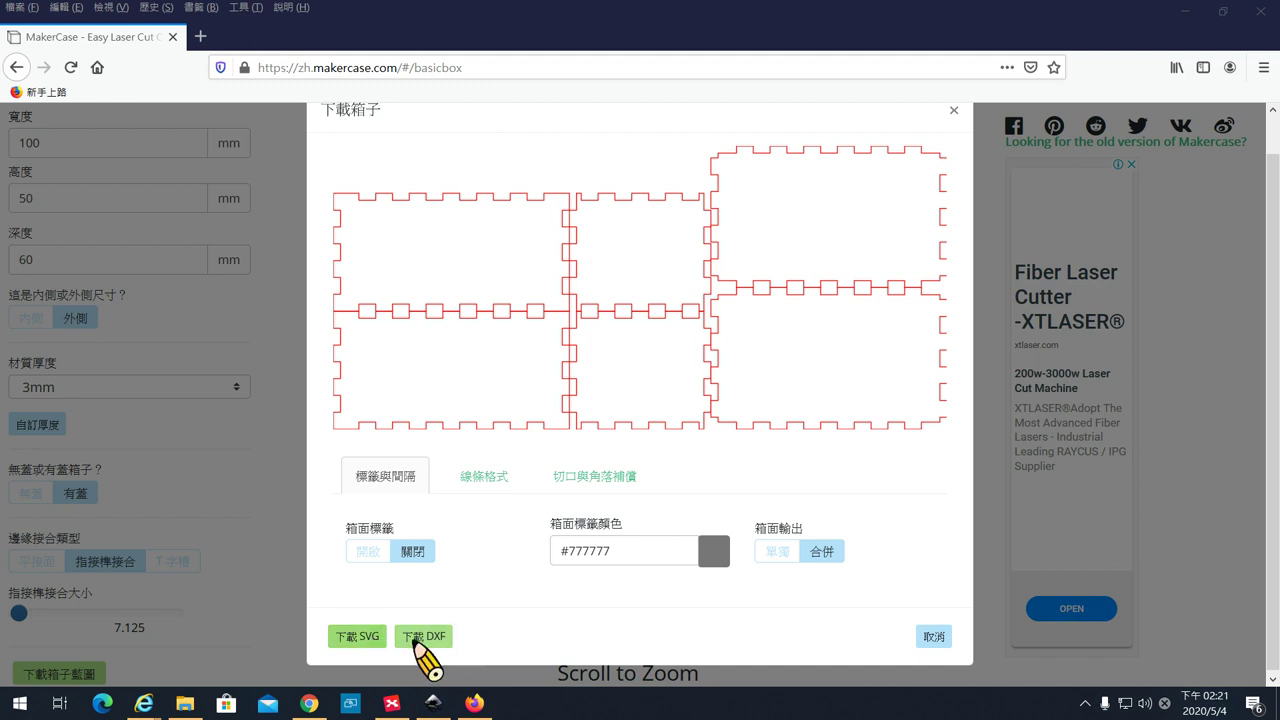
# Download the box drawing as an SVG file and save it as box in the Downloads folder
pyautogui.click(371, 641)
pyautogui.scroll(1, 371, 641)
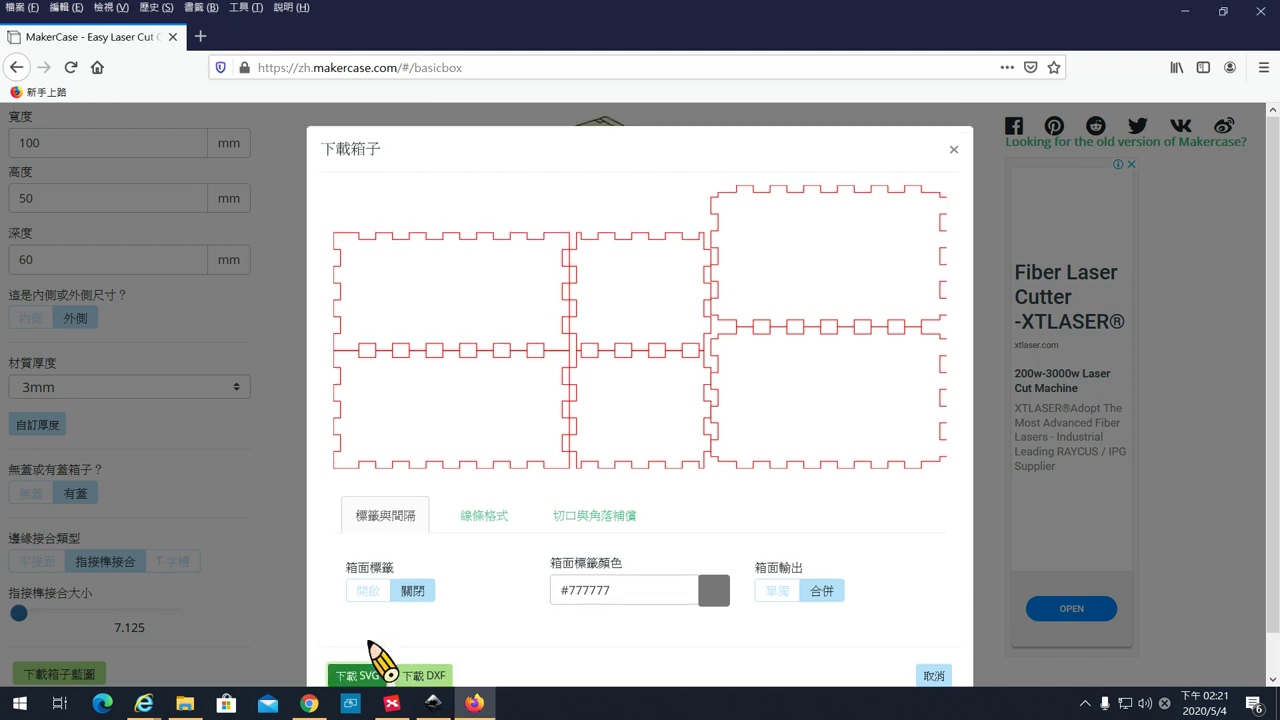
pyautogui.click(527, 370)
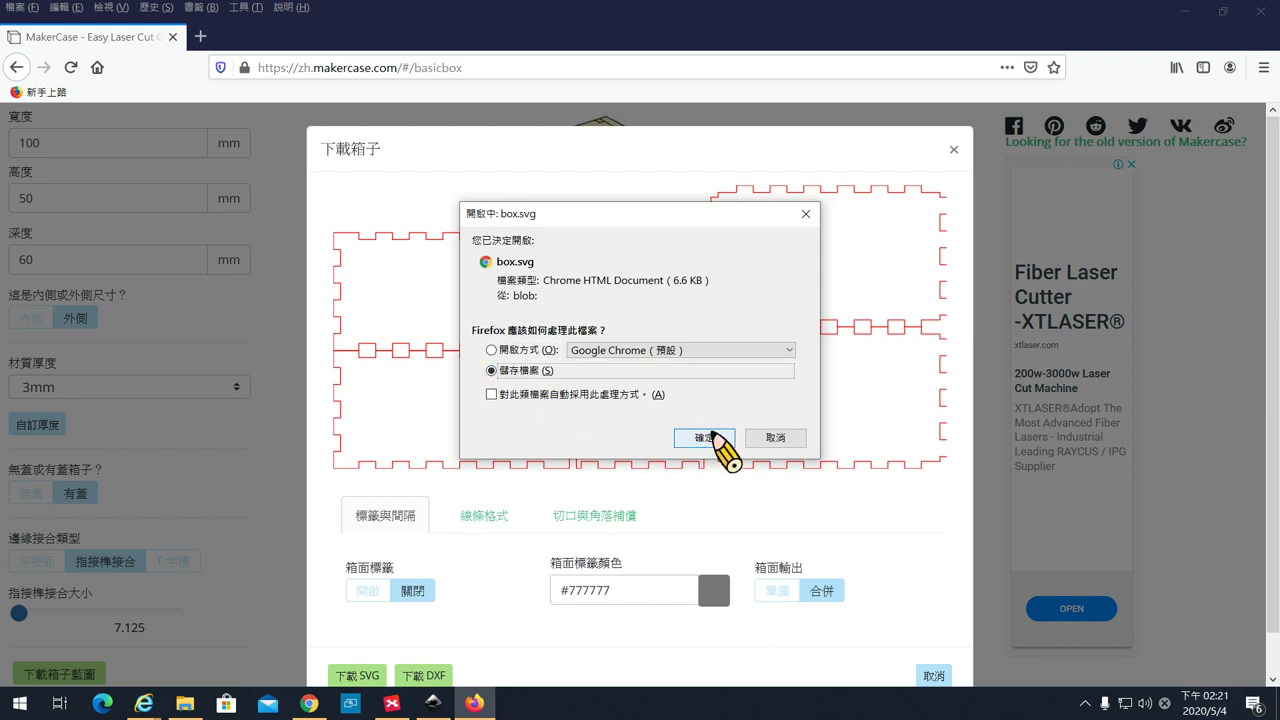
pyautogui.click(712, 438)
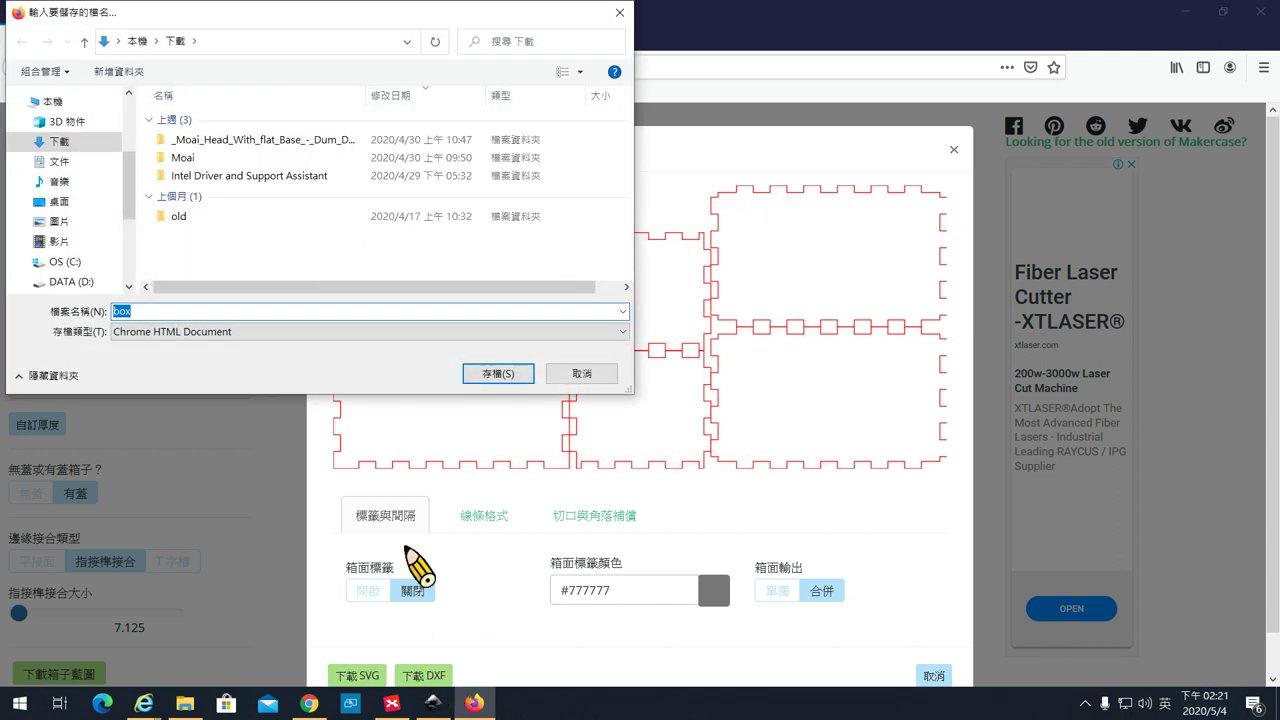
pyautogui.click(498, 373)
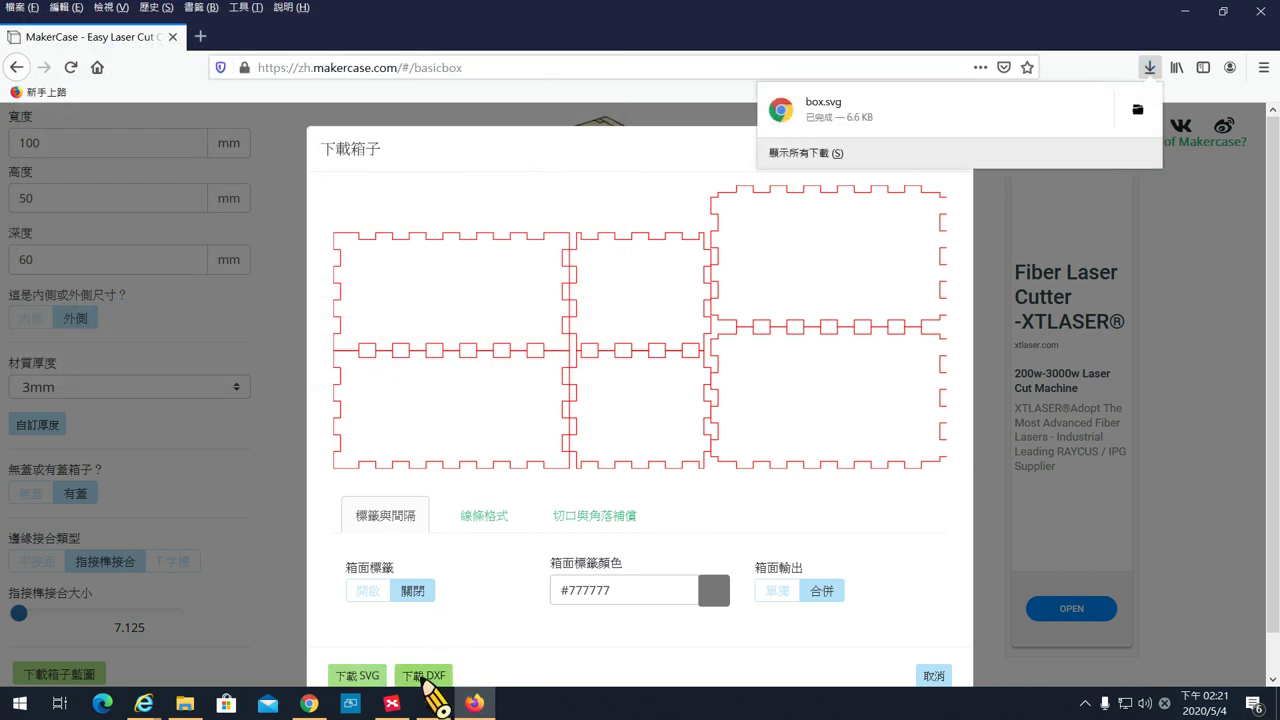
# Download the box drawing as a DXF file and save it as box in the Downloads folder
pyautogui.click(448, 671)
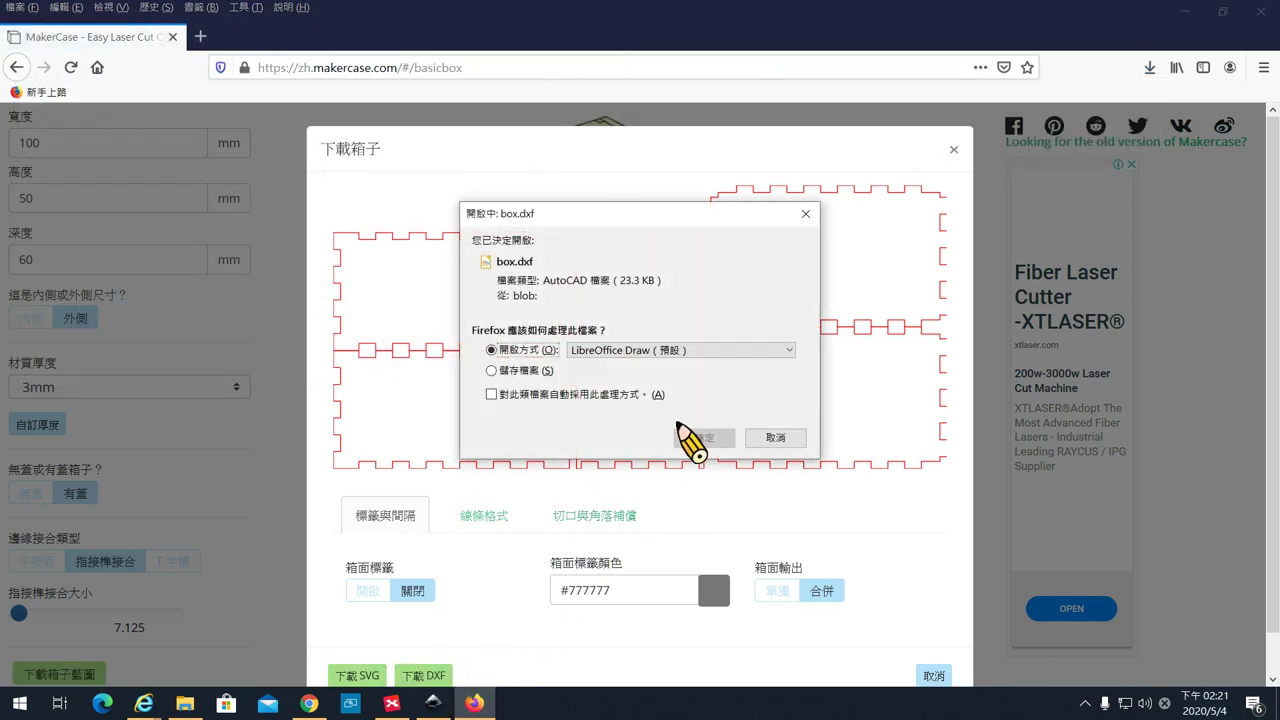
pyautogui.click(528, 371)
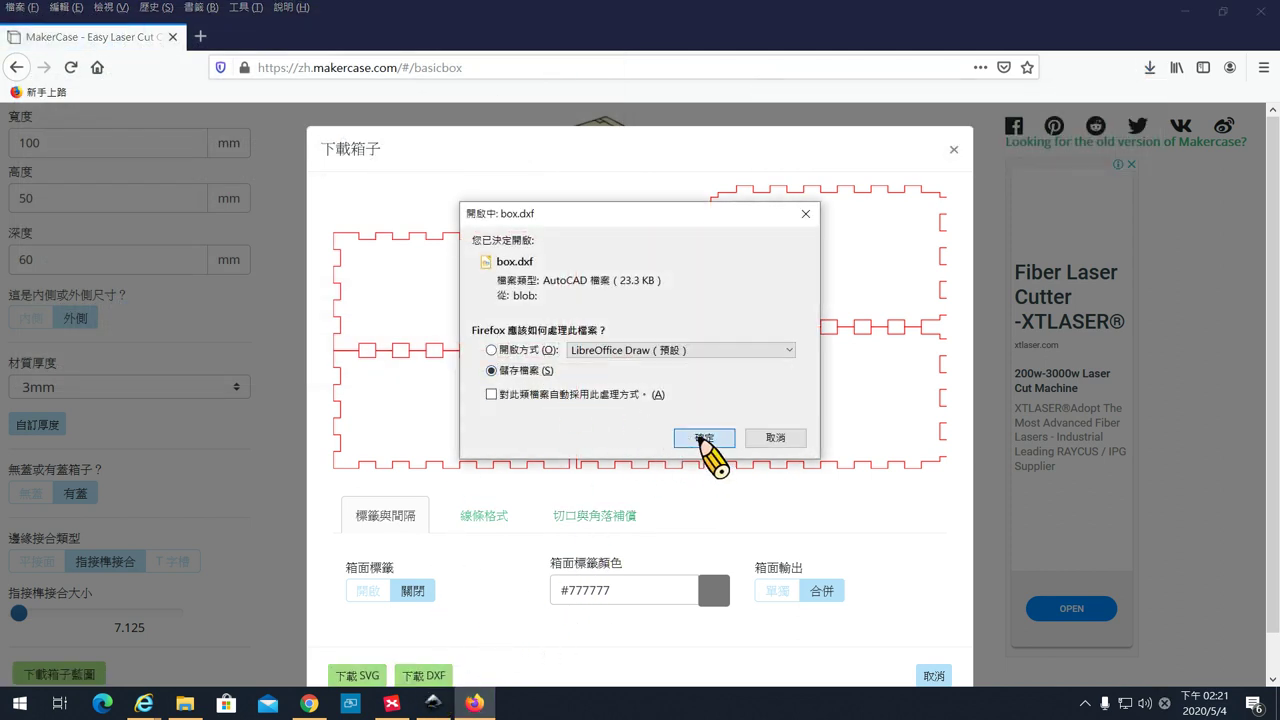
pyautogui.click(704, 439)
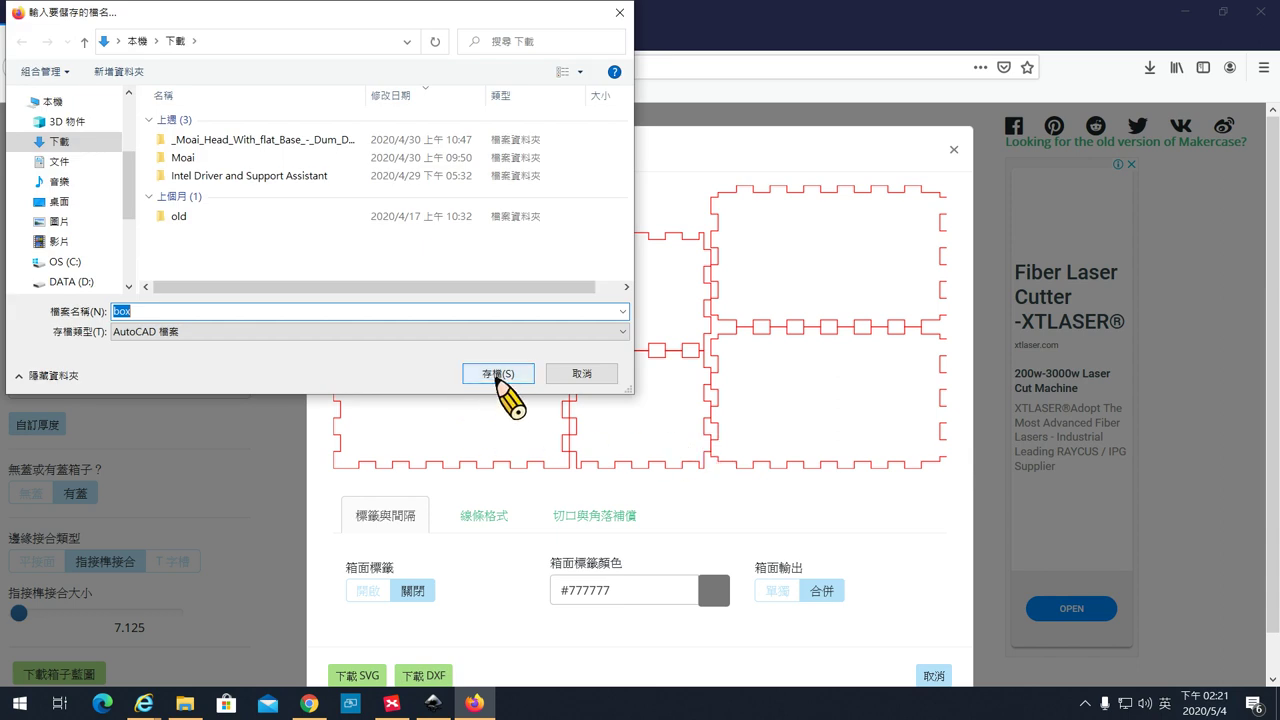
pyautogui.click(494, 368)
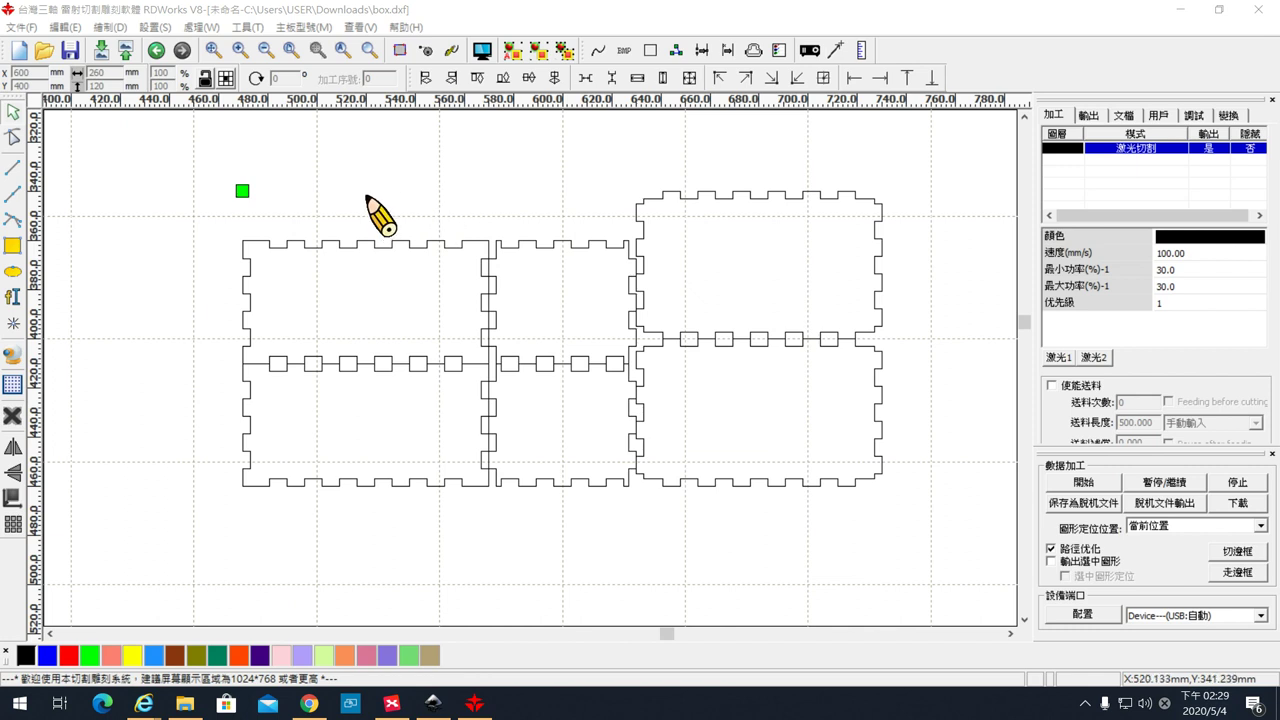
# Switch to RDWorks and import the box DXF file from the Downloads folder
pyautogui.click(24, 24)
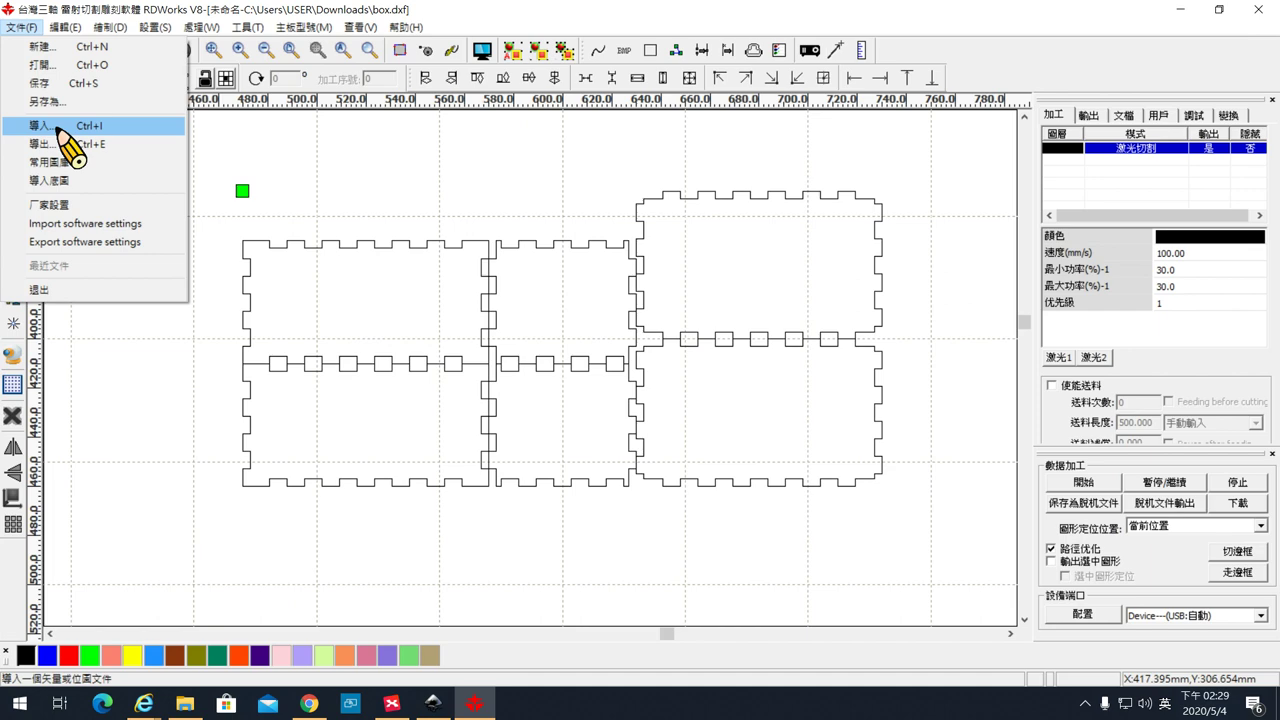
pyautogui.click(60, 127)
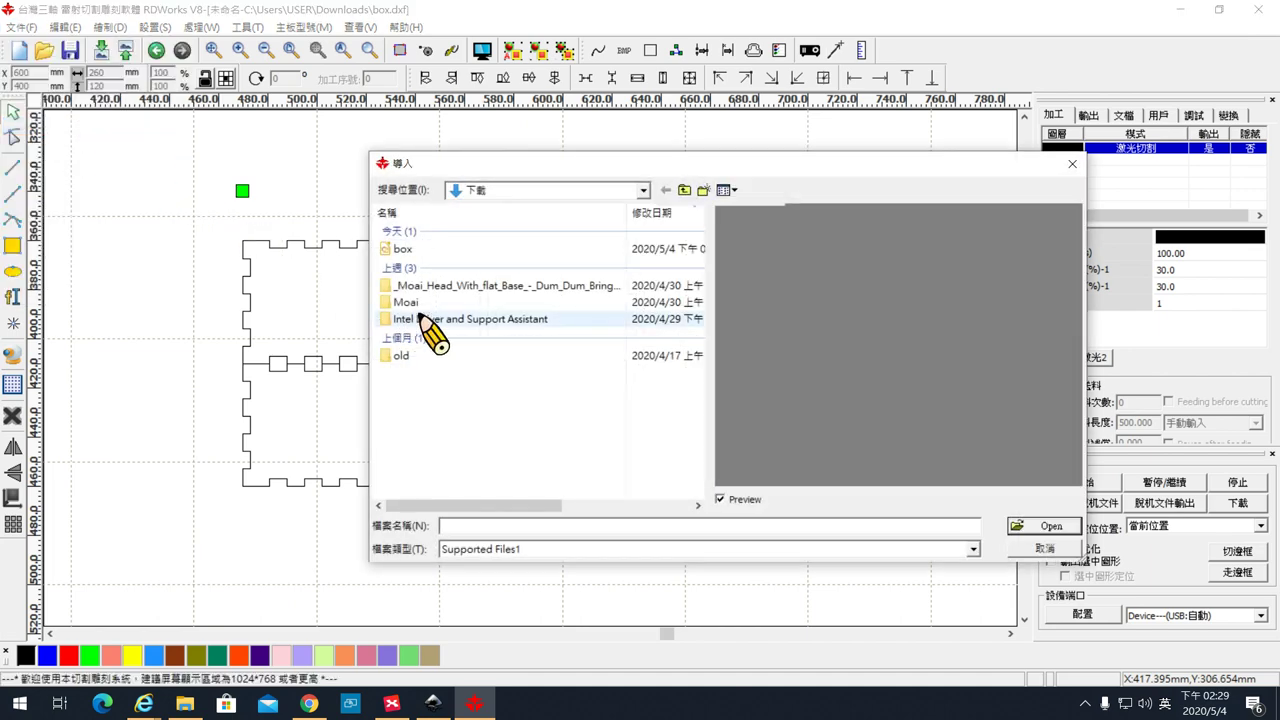
pyautogui.click(478, 246)
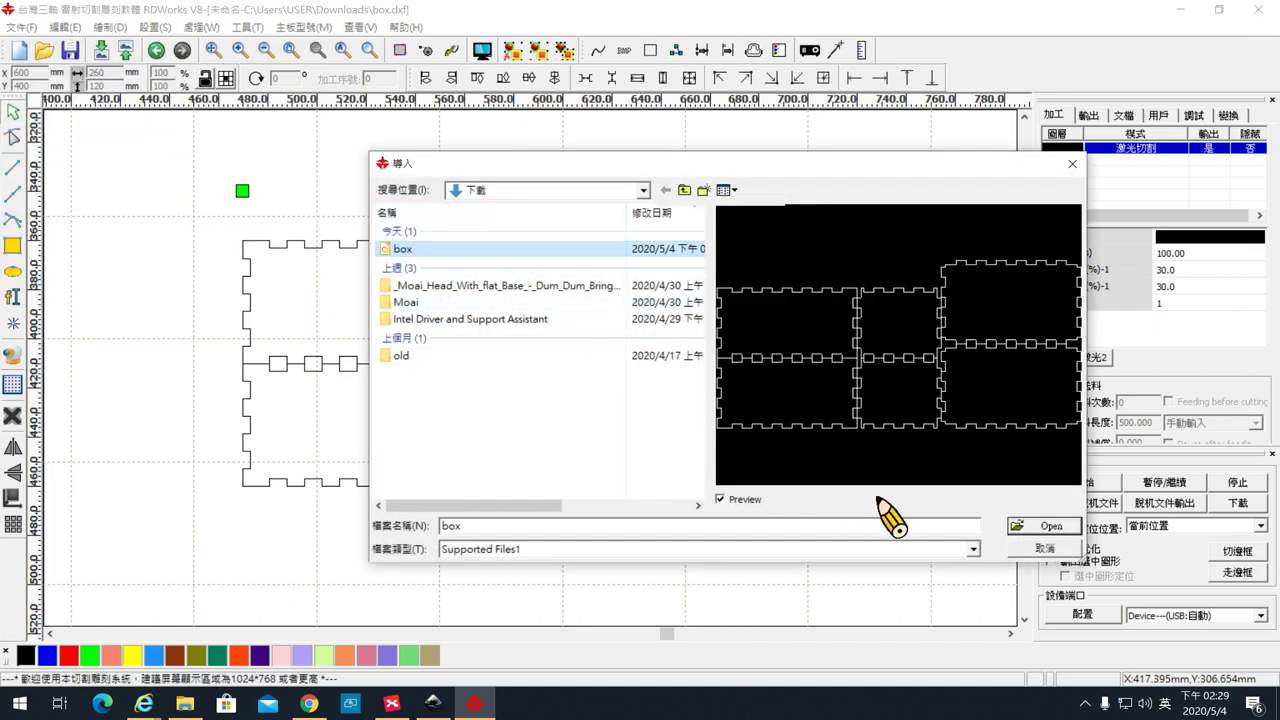
pyautogui.click(1040, 526)
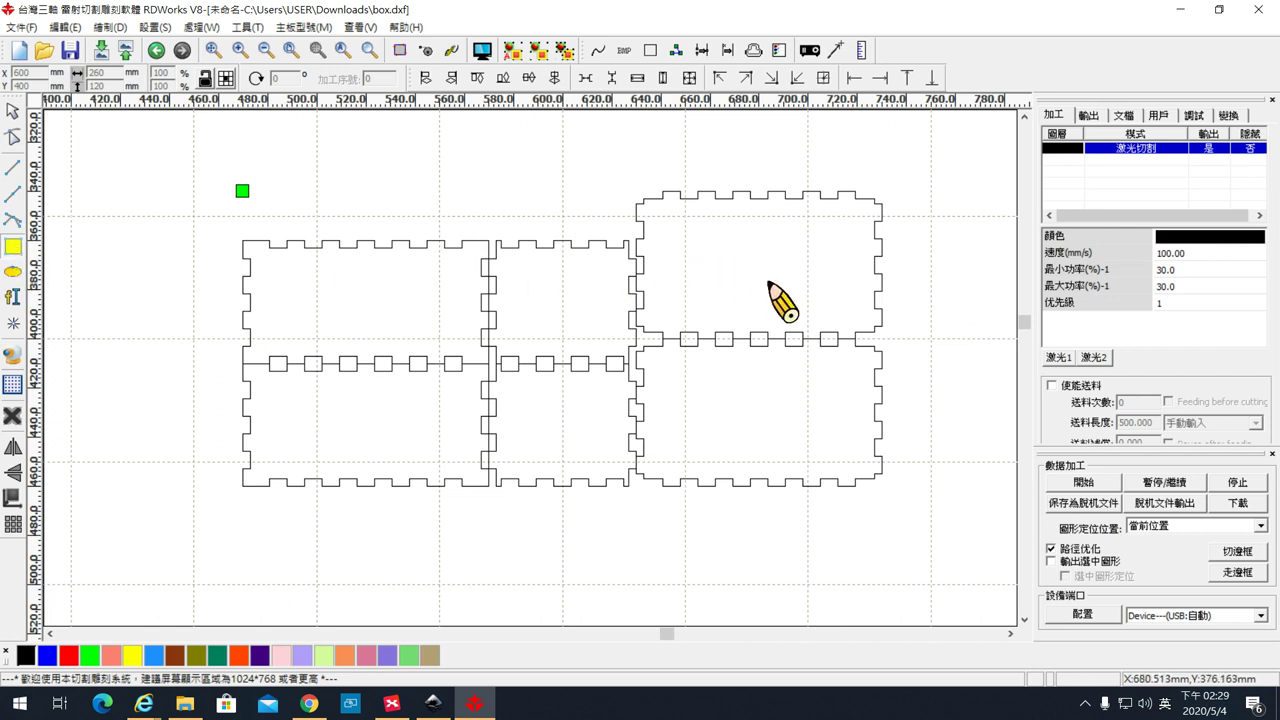
# Draw a rectangle about 12 mm high inside the upper-right box panel and set its width to 27 mm
pyautogui.moveTo(705, 249); pyautogui.dragTo(821, 278)
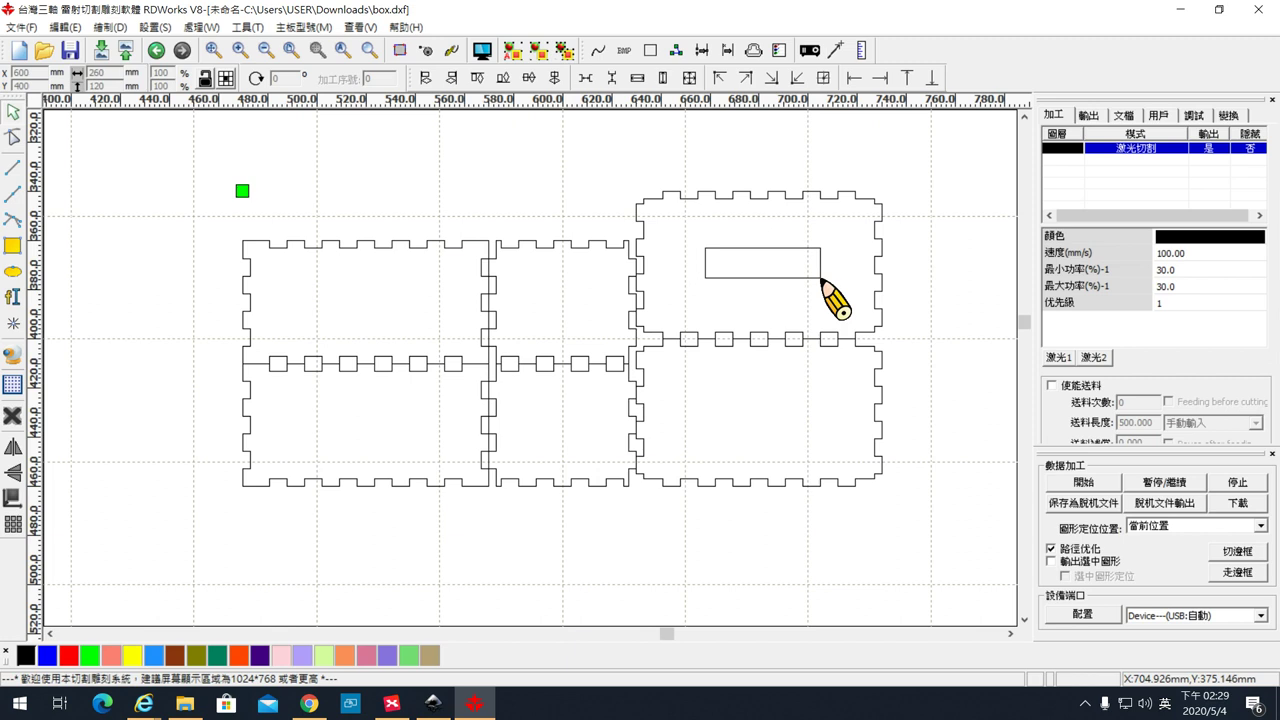
pyautogui.click(773, 250)
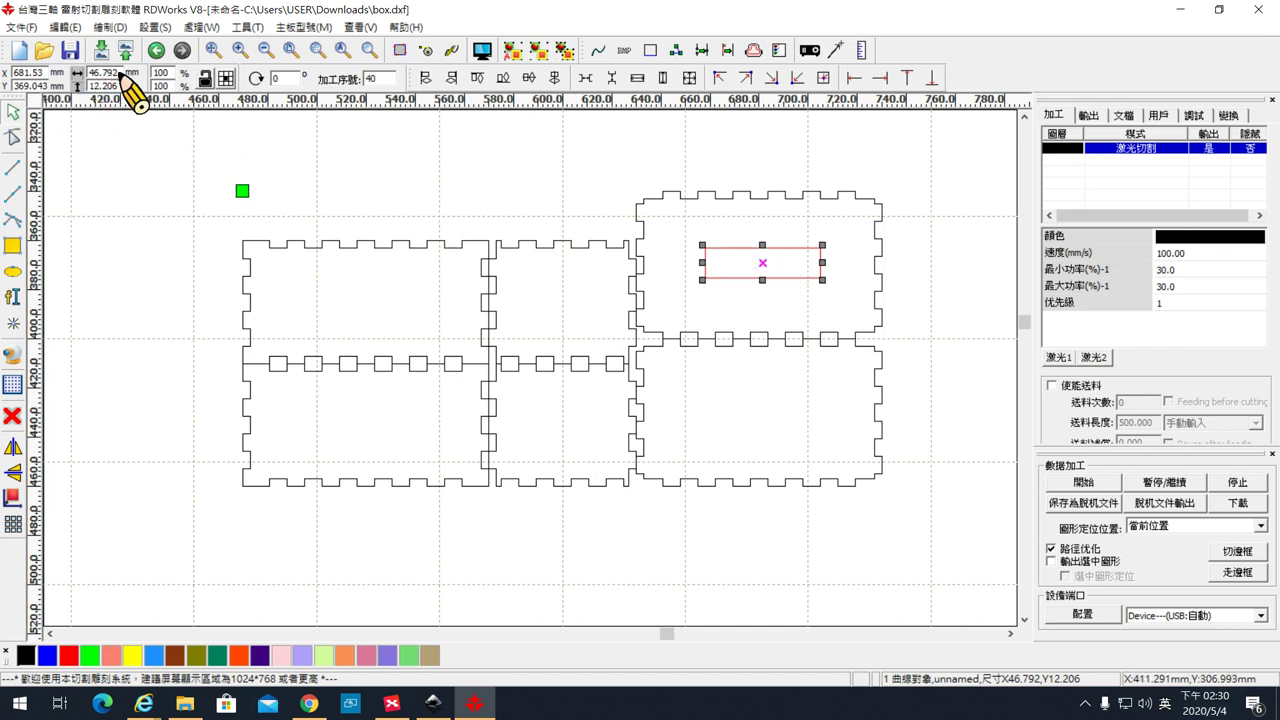
pyautogui.moveTo(119, 72); pyautogui.dragTo(89, 74)
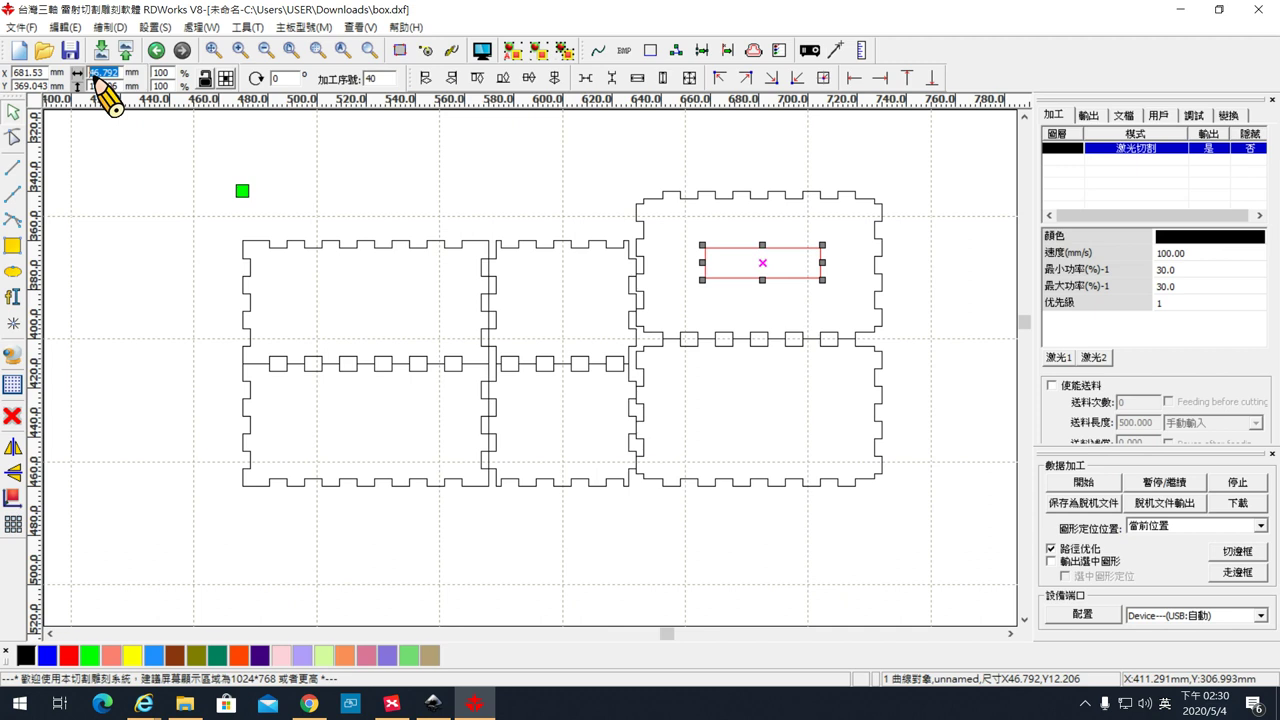
pyautogui.write('27')
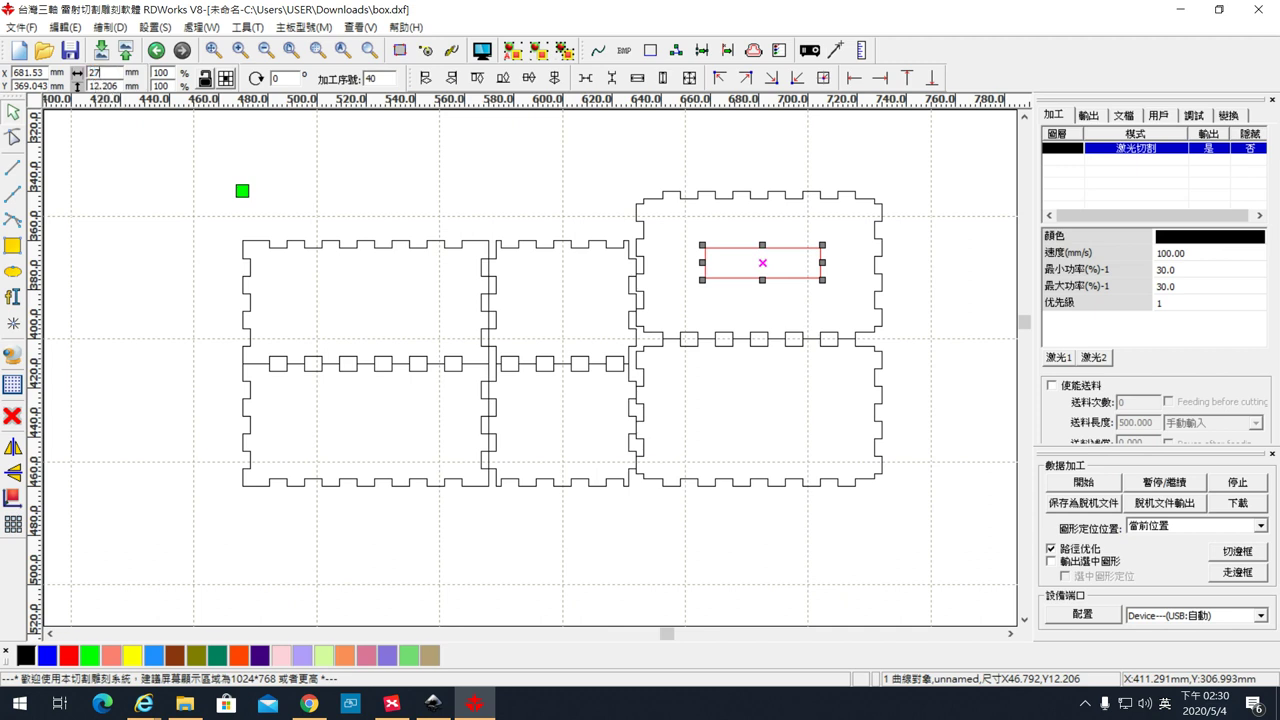
pyautogui.press('Return')
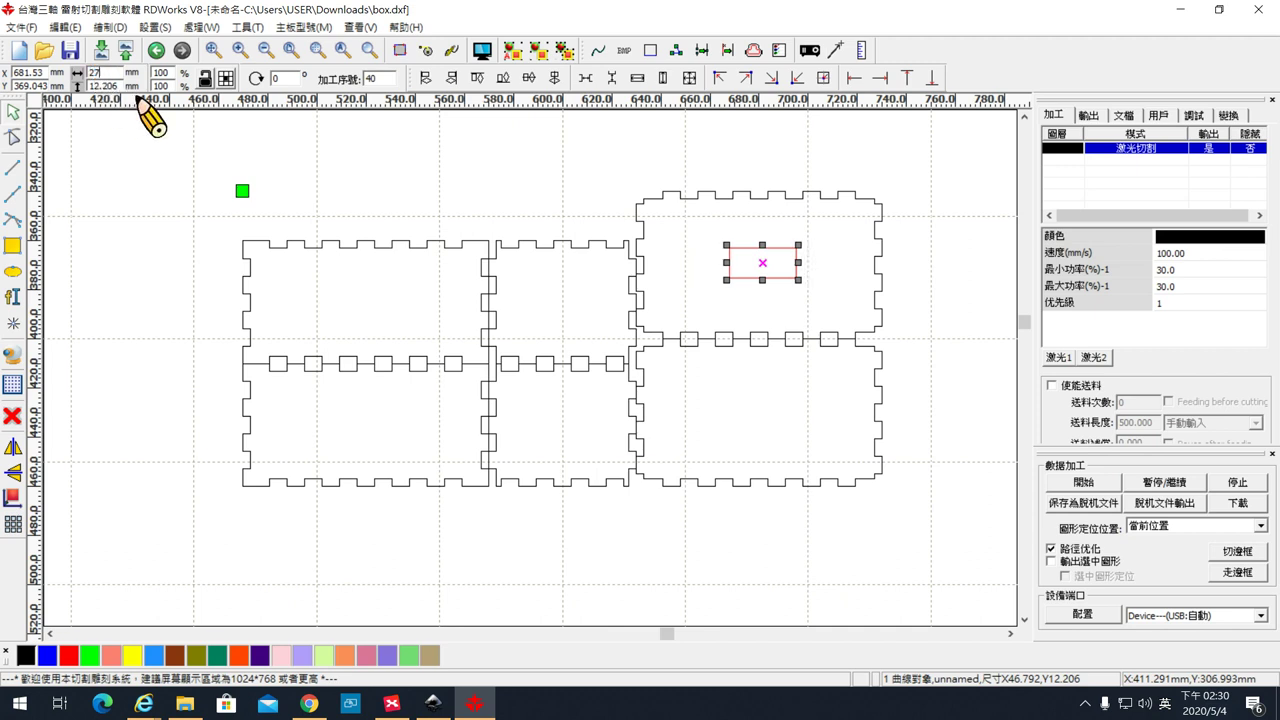
pyautogui.moveTo(117, 87); pyautogui.dragTo(80, 88)
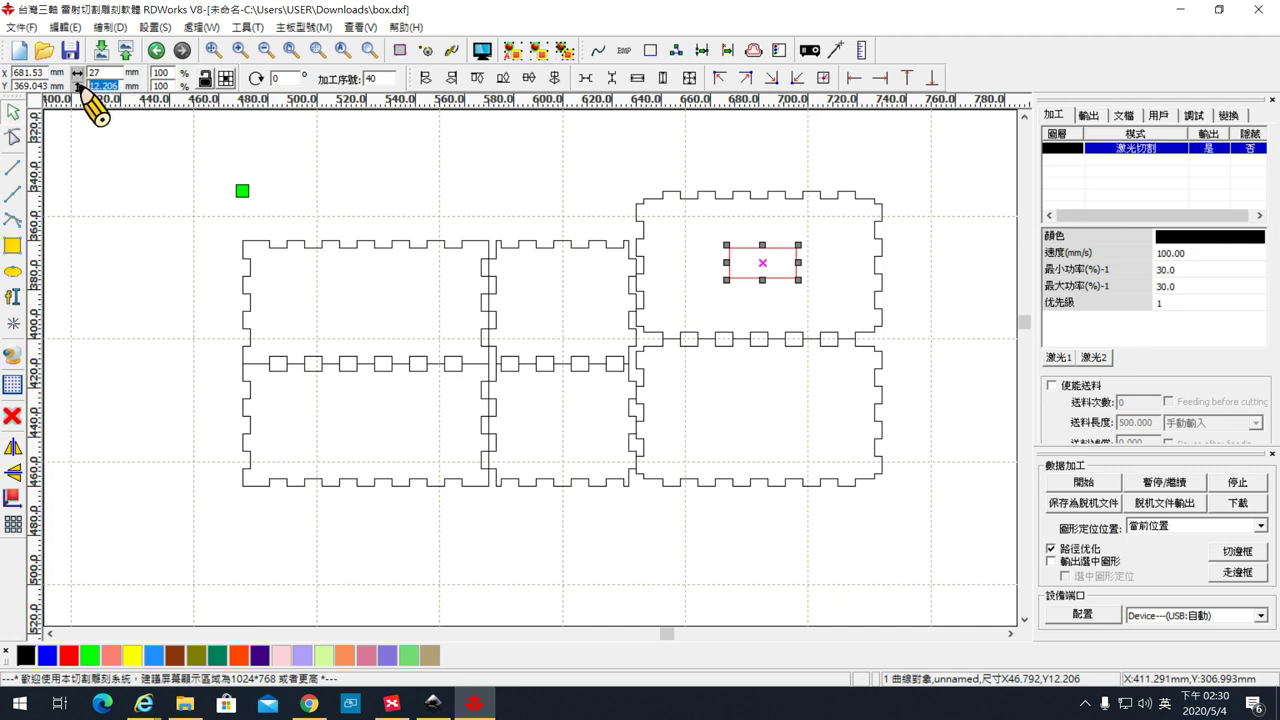